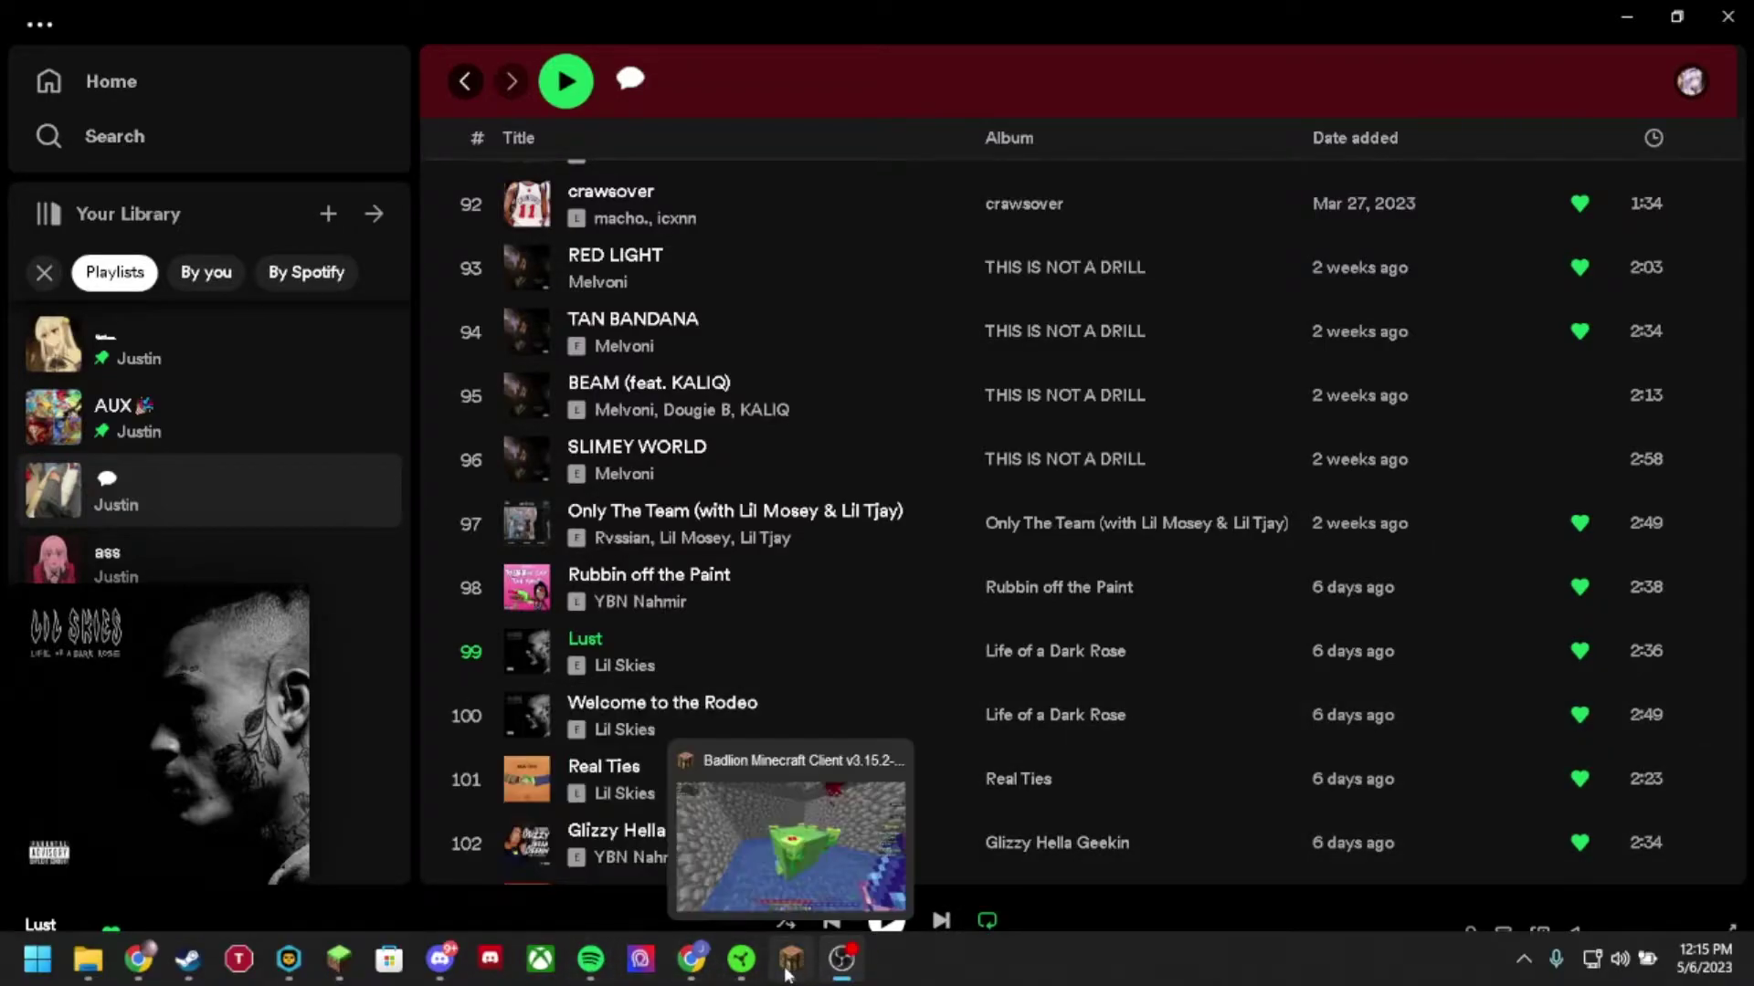
Check the Minecraft game, return to Spotify, and bring up the Razer Synapse equalizer.
left_click(791, 959)
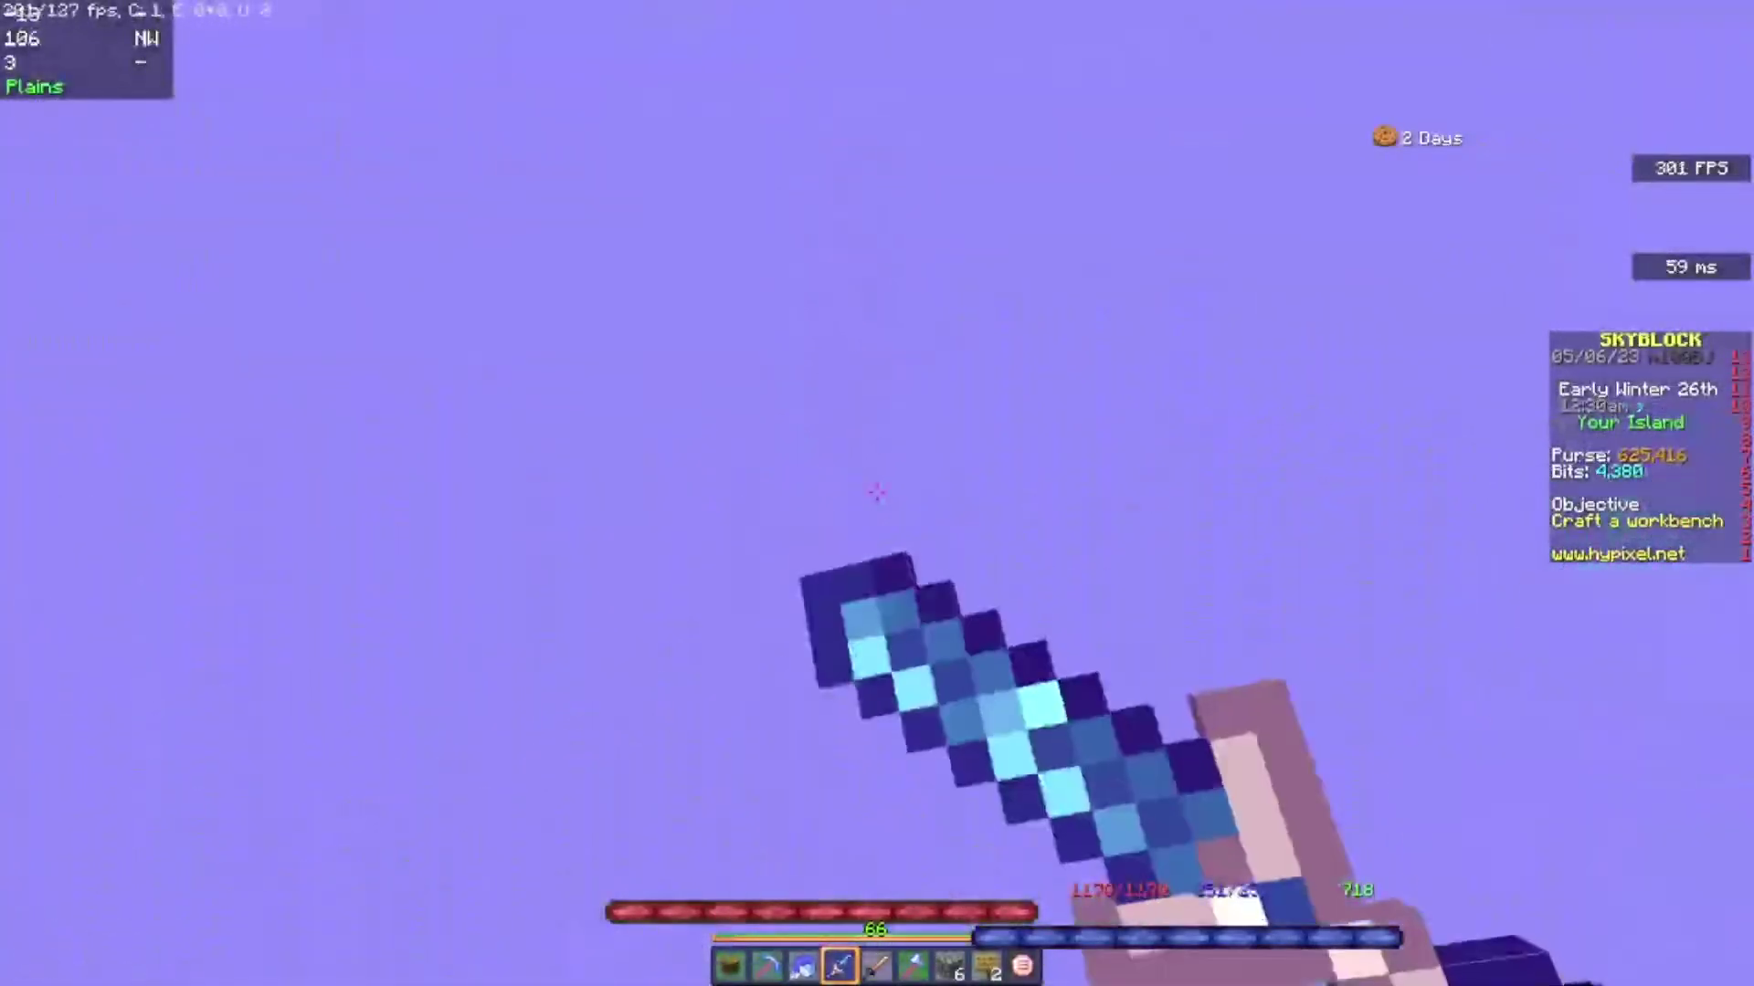
right_click(876, 493)
key("alt+Tab")
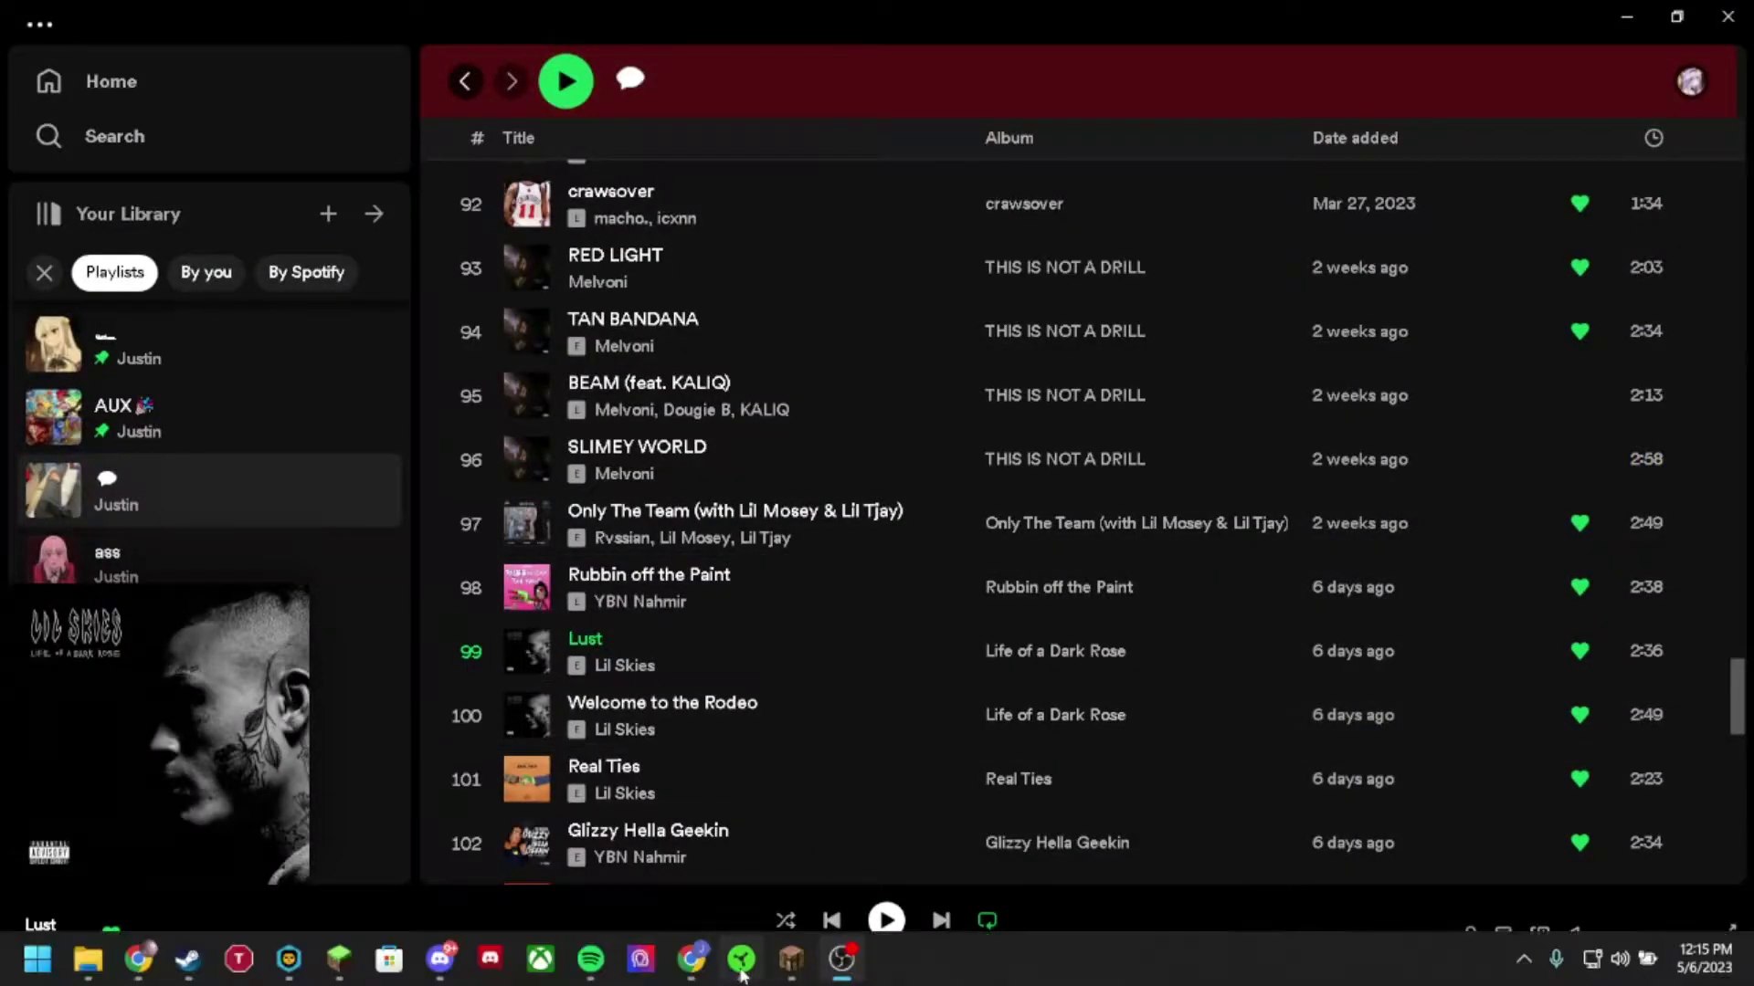
left_click(741, 959)
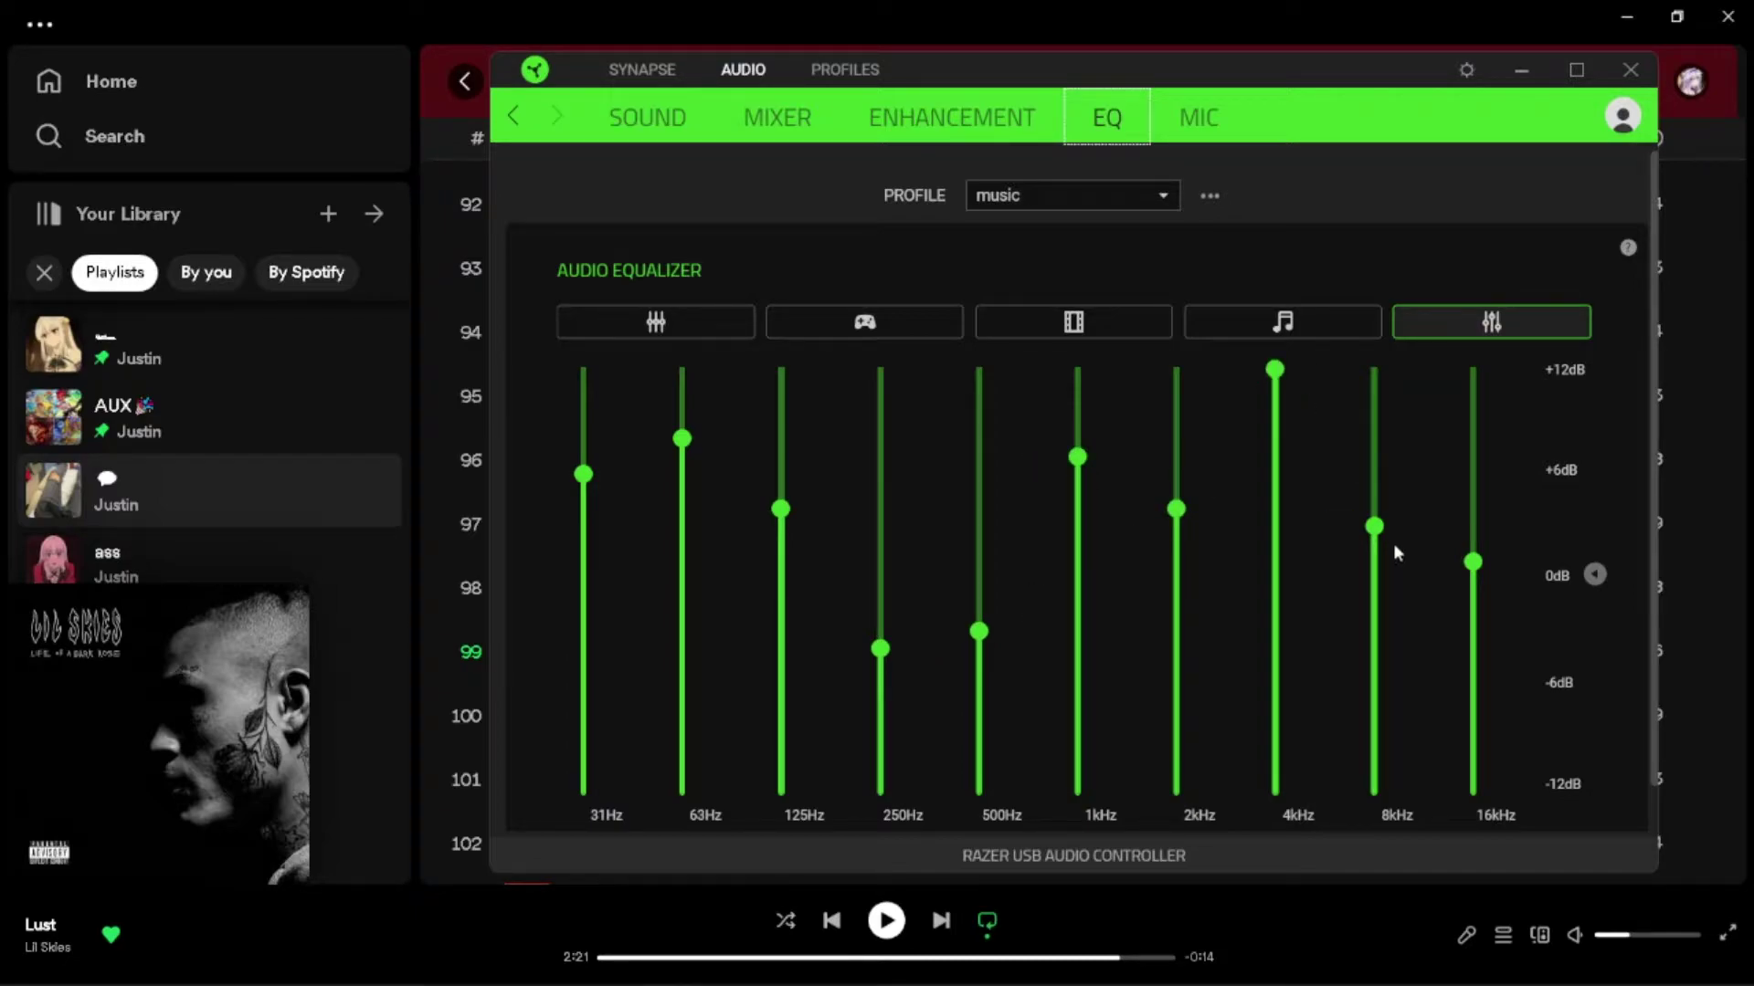
Switch the Synapse equalizer from the 'music' profile to the 'old' profile.
mouse_move(1373, 526)
left_click(1069, 195)
left_click(1019, 318)
Resume playback, skipping past Rubbin off the Paint and Bounce Out With That to From The D To The A.
left_click(887, 921)
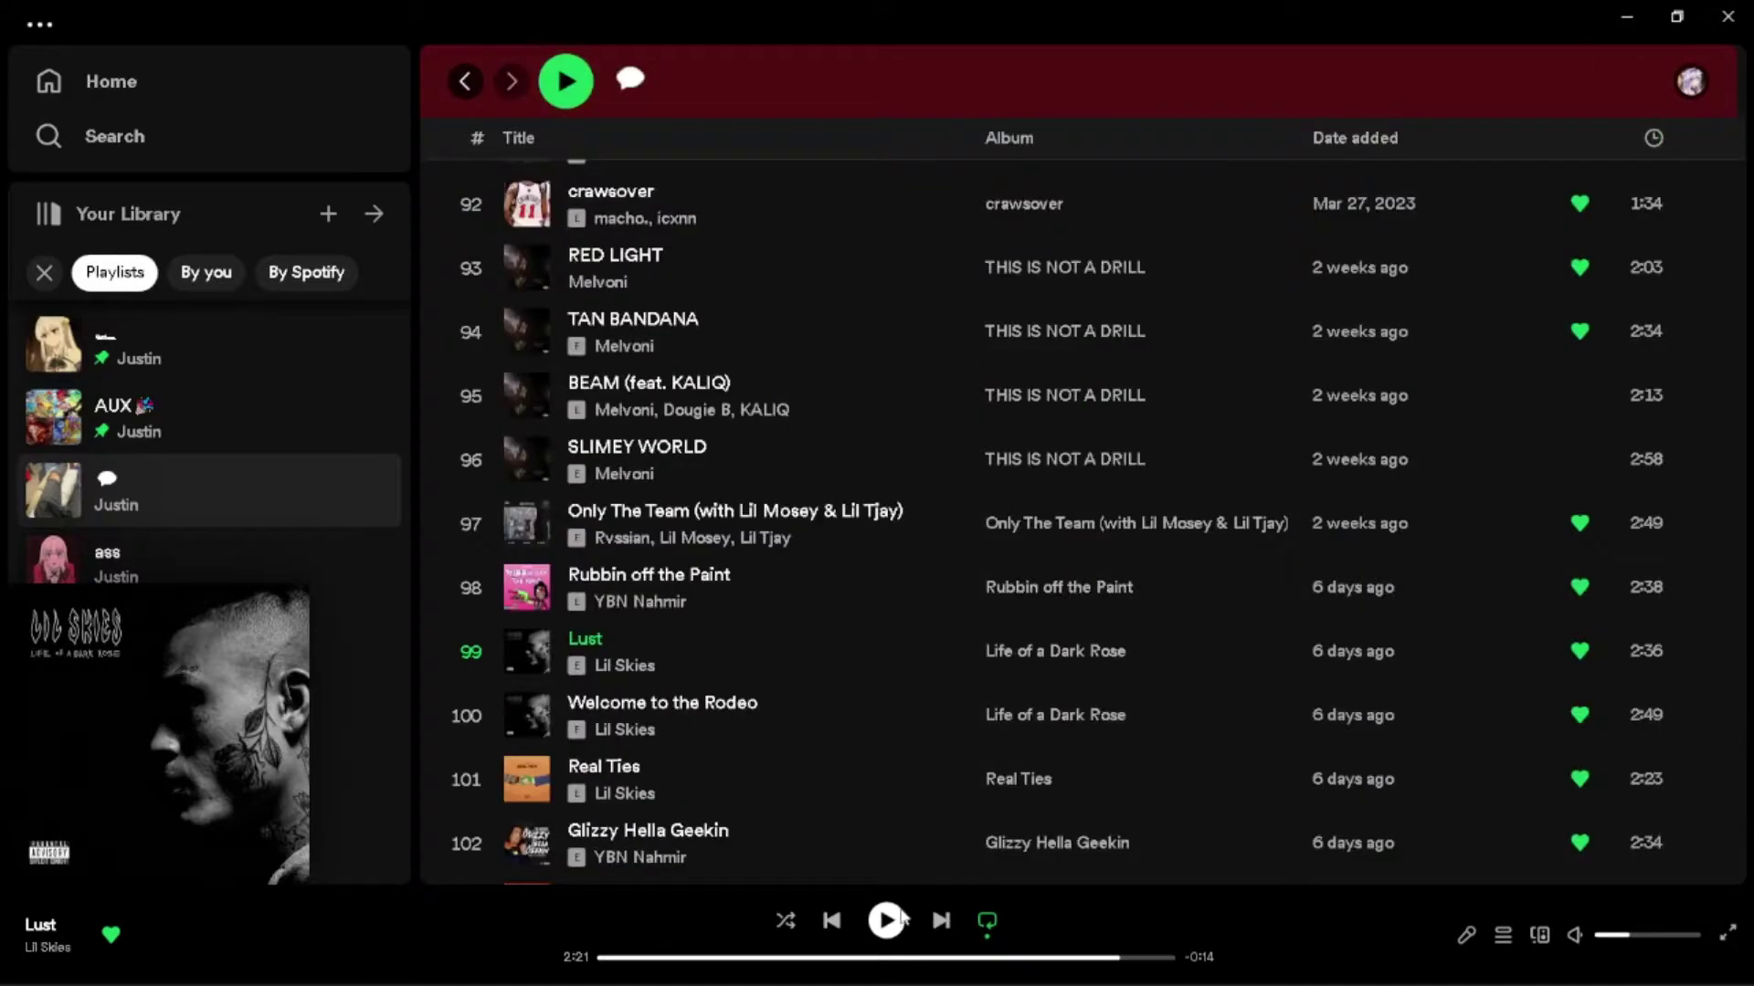
left_click(476, 586)
scroll(485, 713, "down", 3)
scroll(487, 737, "down", 2)
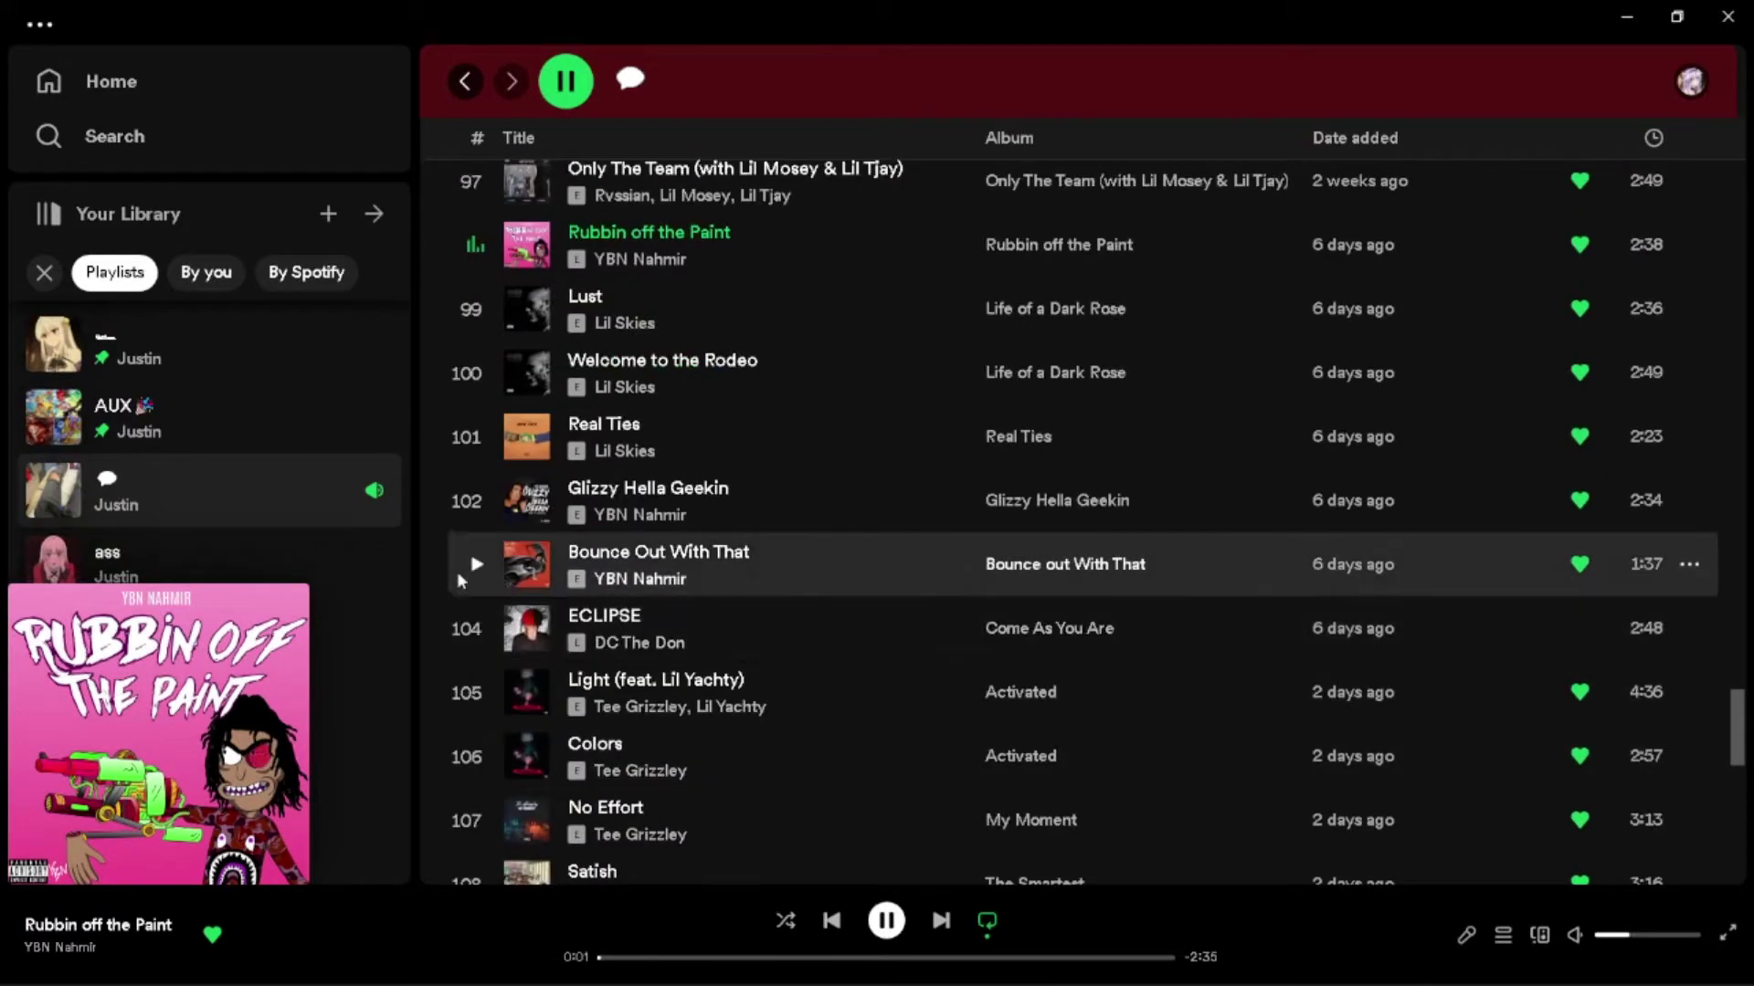
left_click(475, 566)
scroll(495, 729, "down", 3)
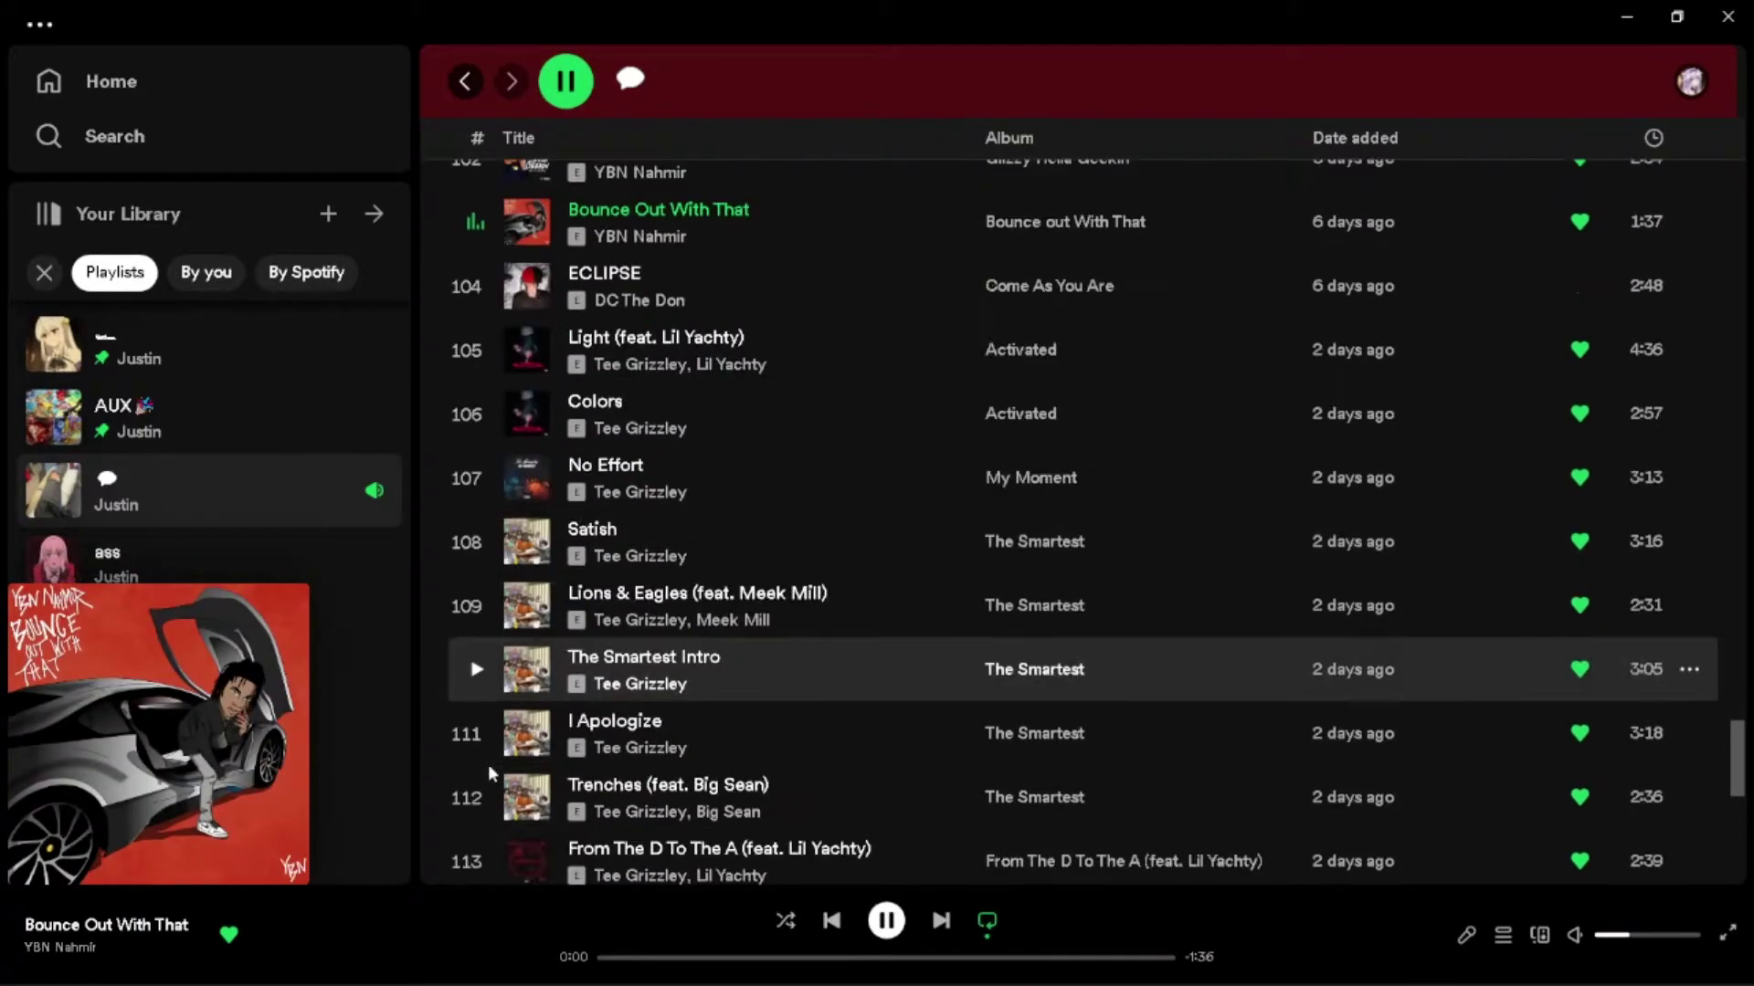
scroll(487, 763, "down", 1)
scroll(488, 763, "up", 2)
scroll(489, 754, "down", 2)
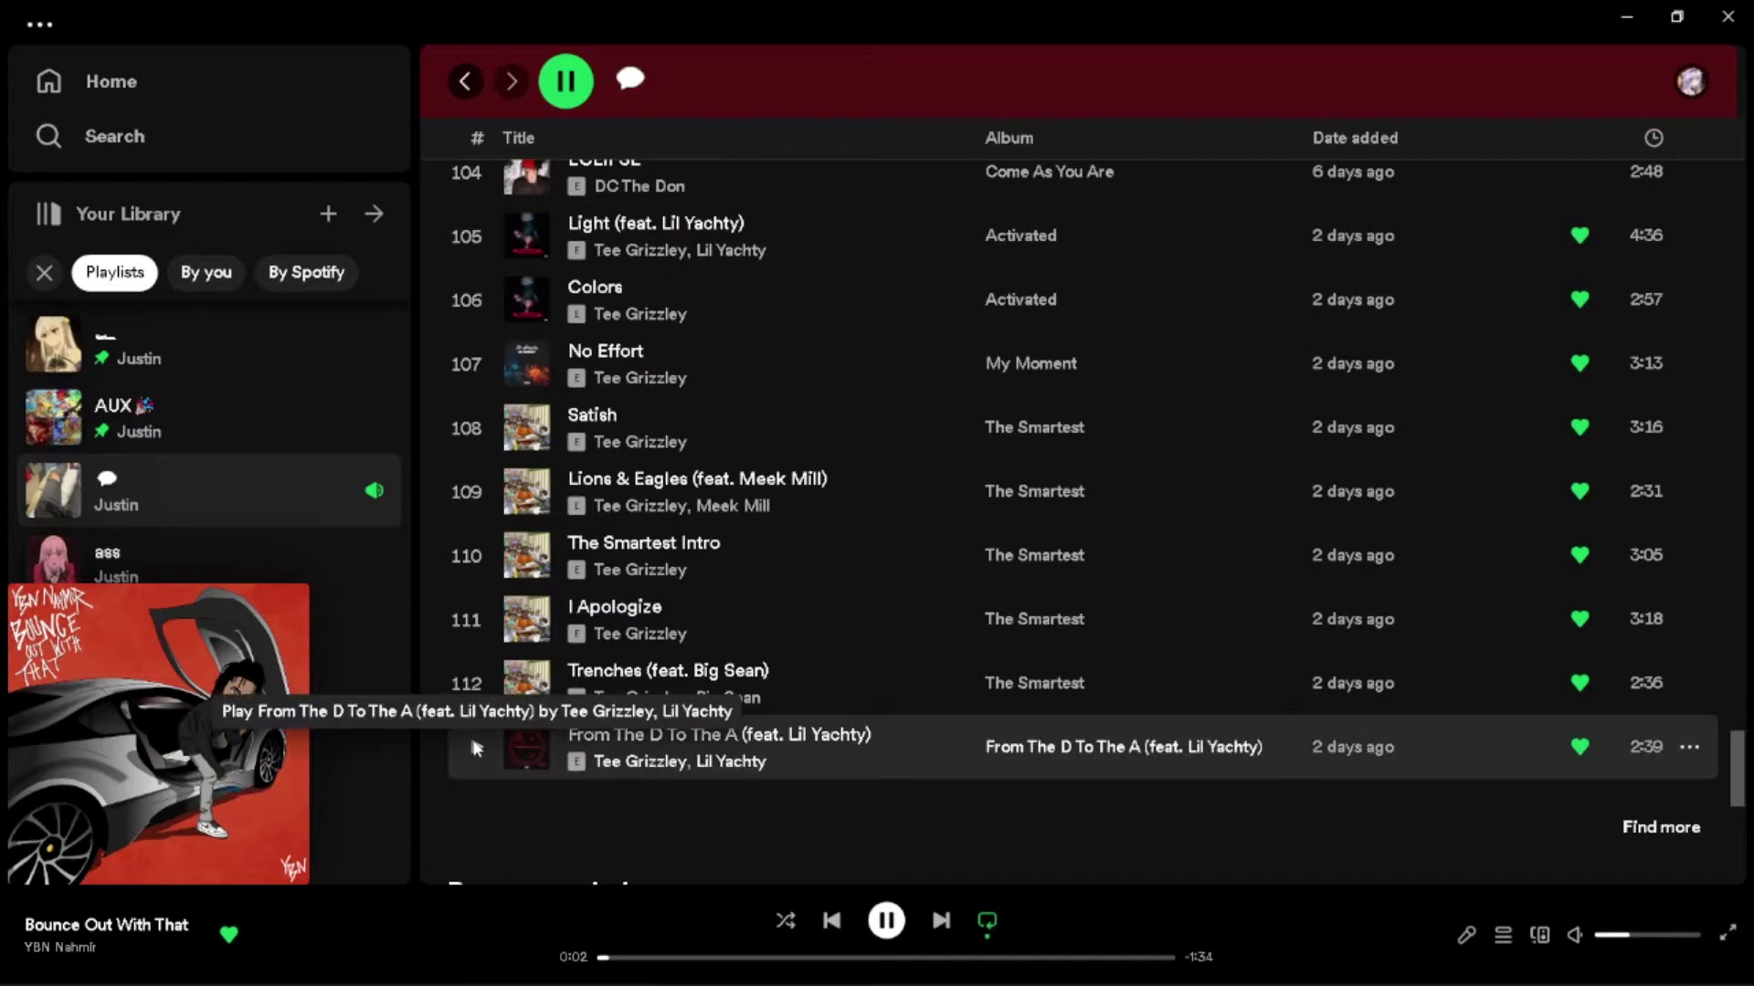
left_click(476, 746)
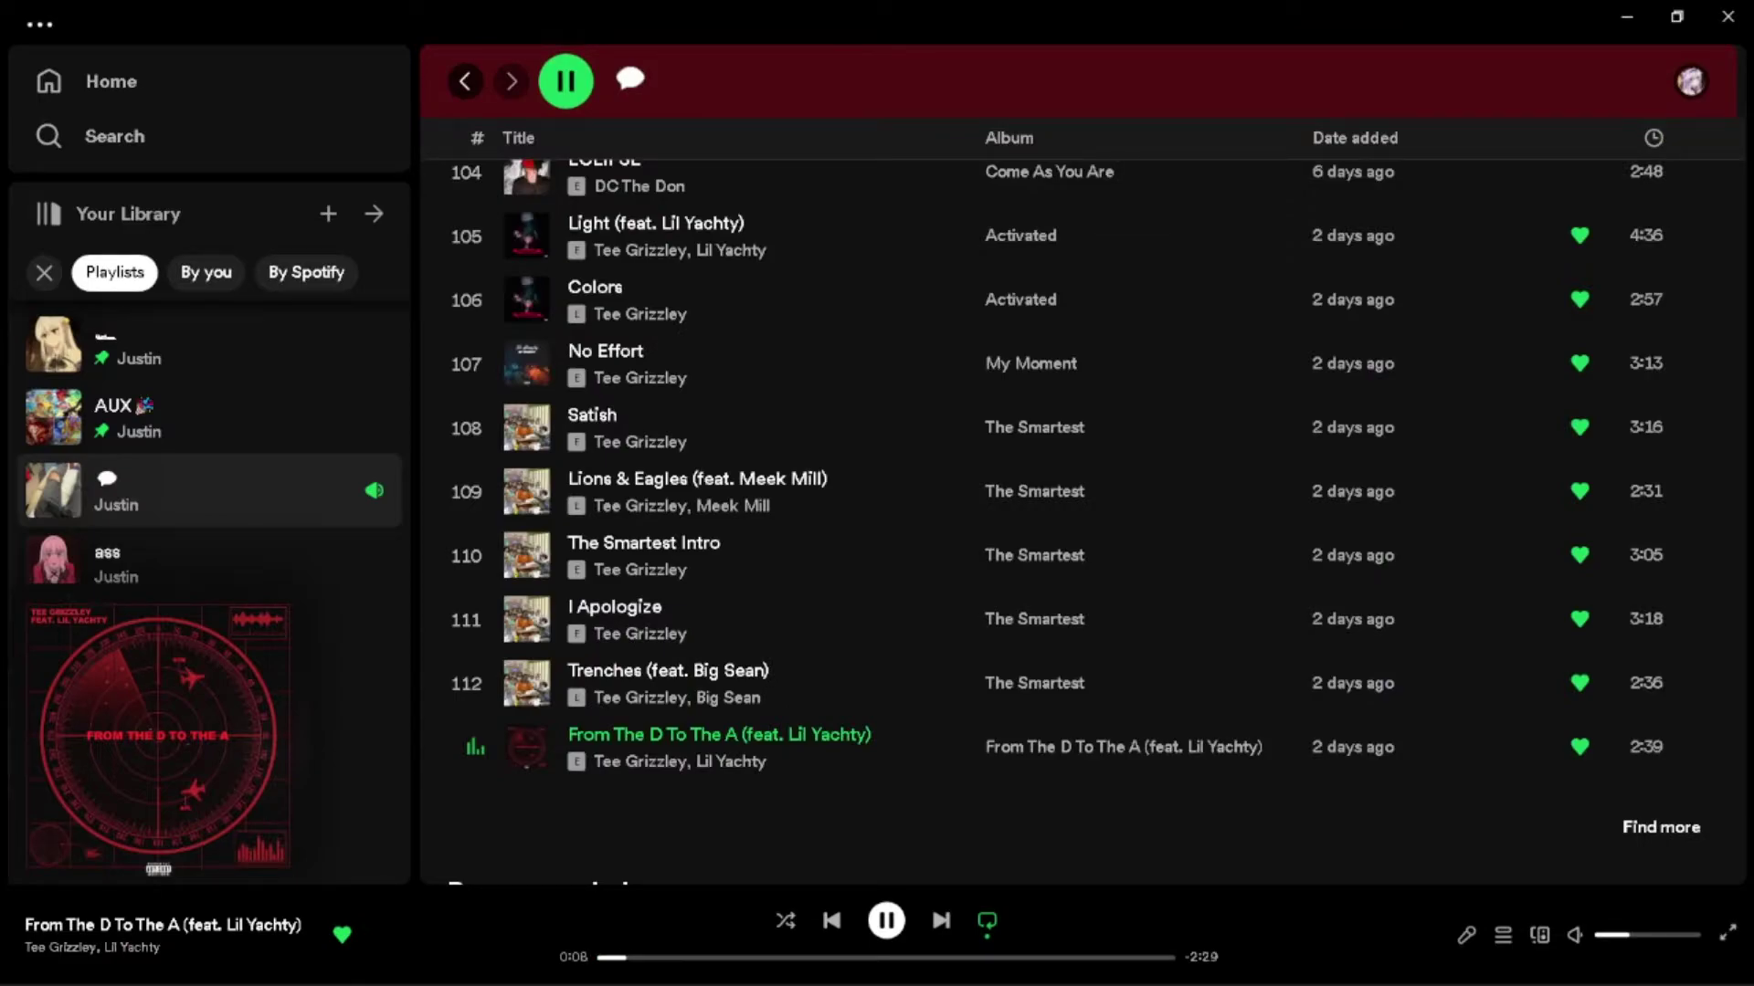
left_click(751, 976)
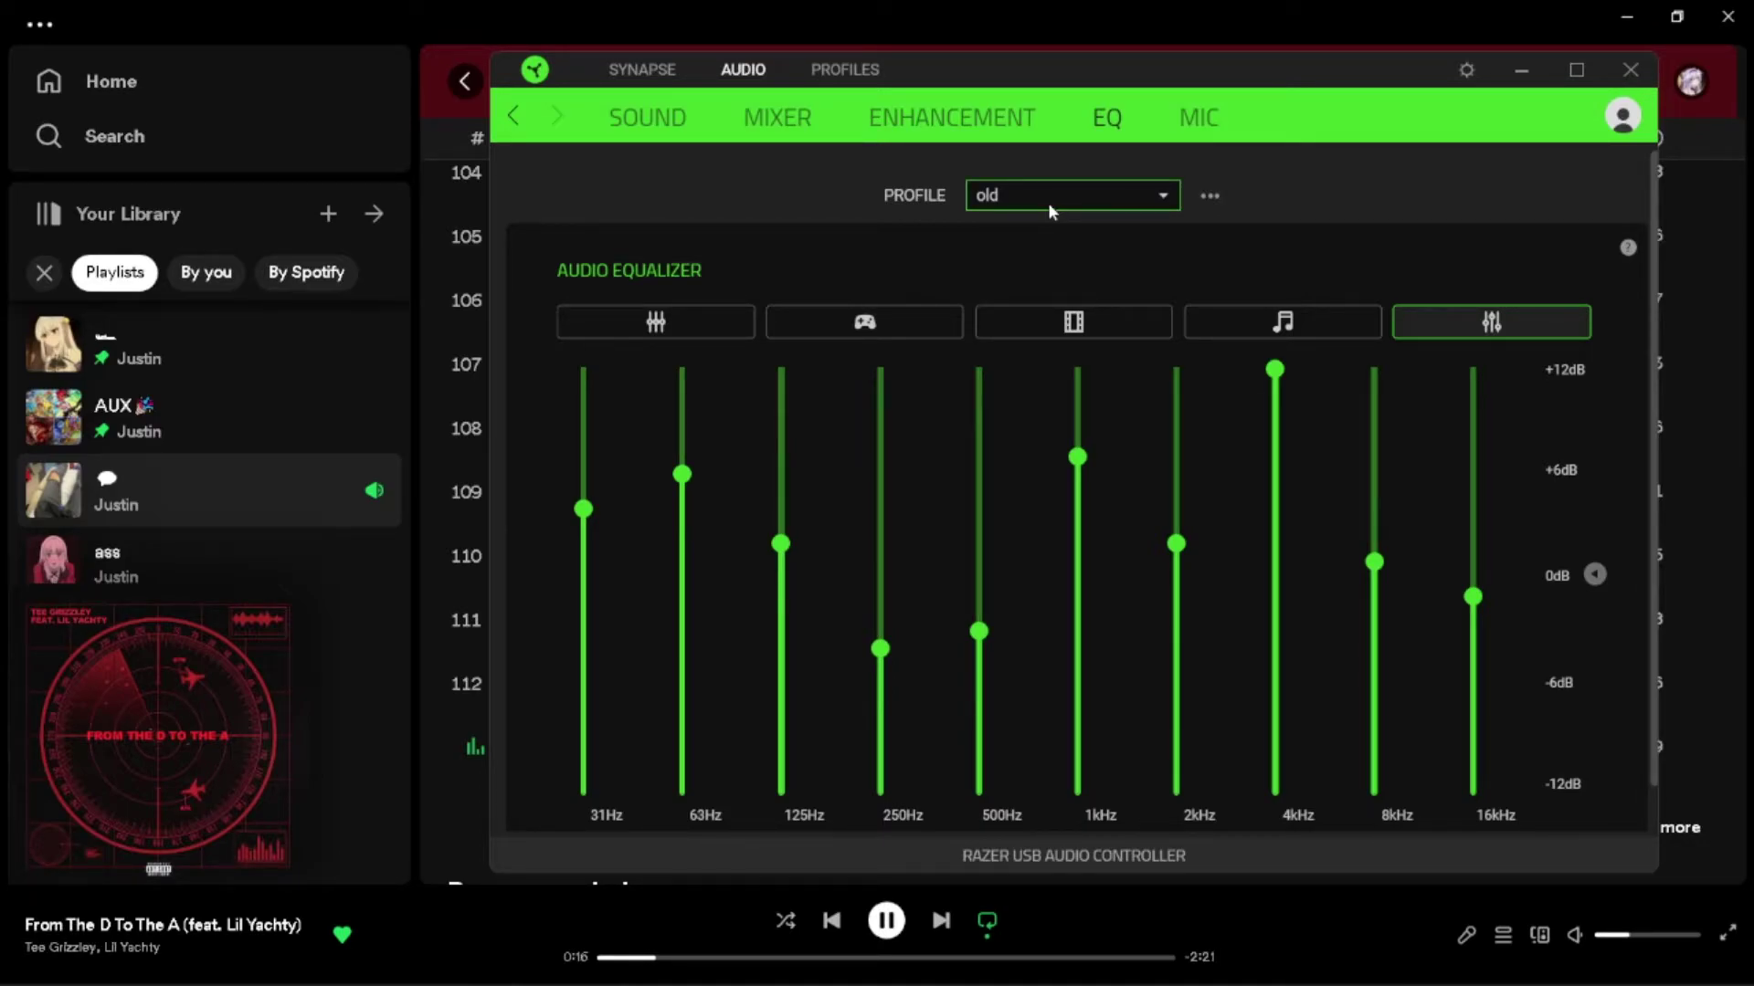
Alternate the EQ between 'music' and 'old', end on 'music', and pause the song.
left_click(1077, 200)
left_click(1027, 292)
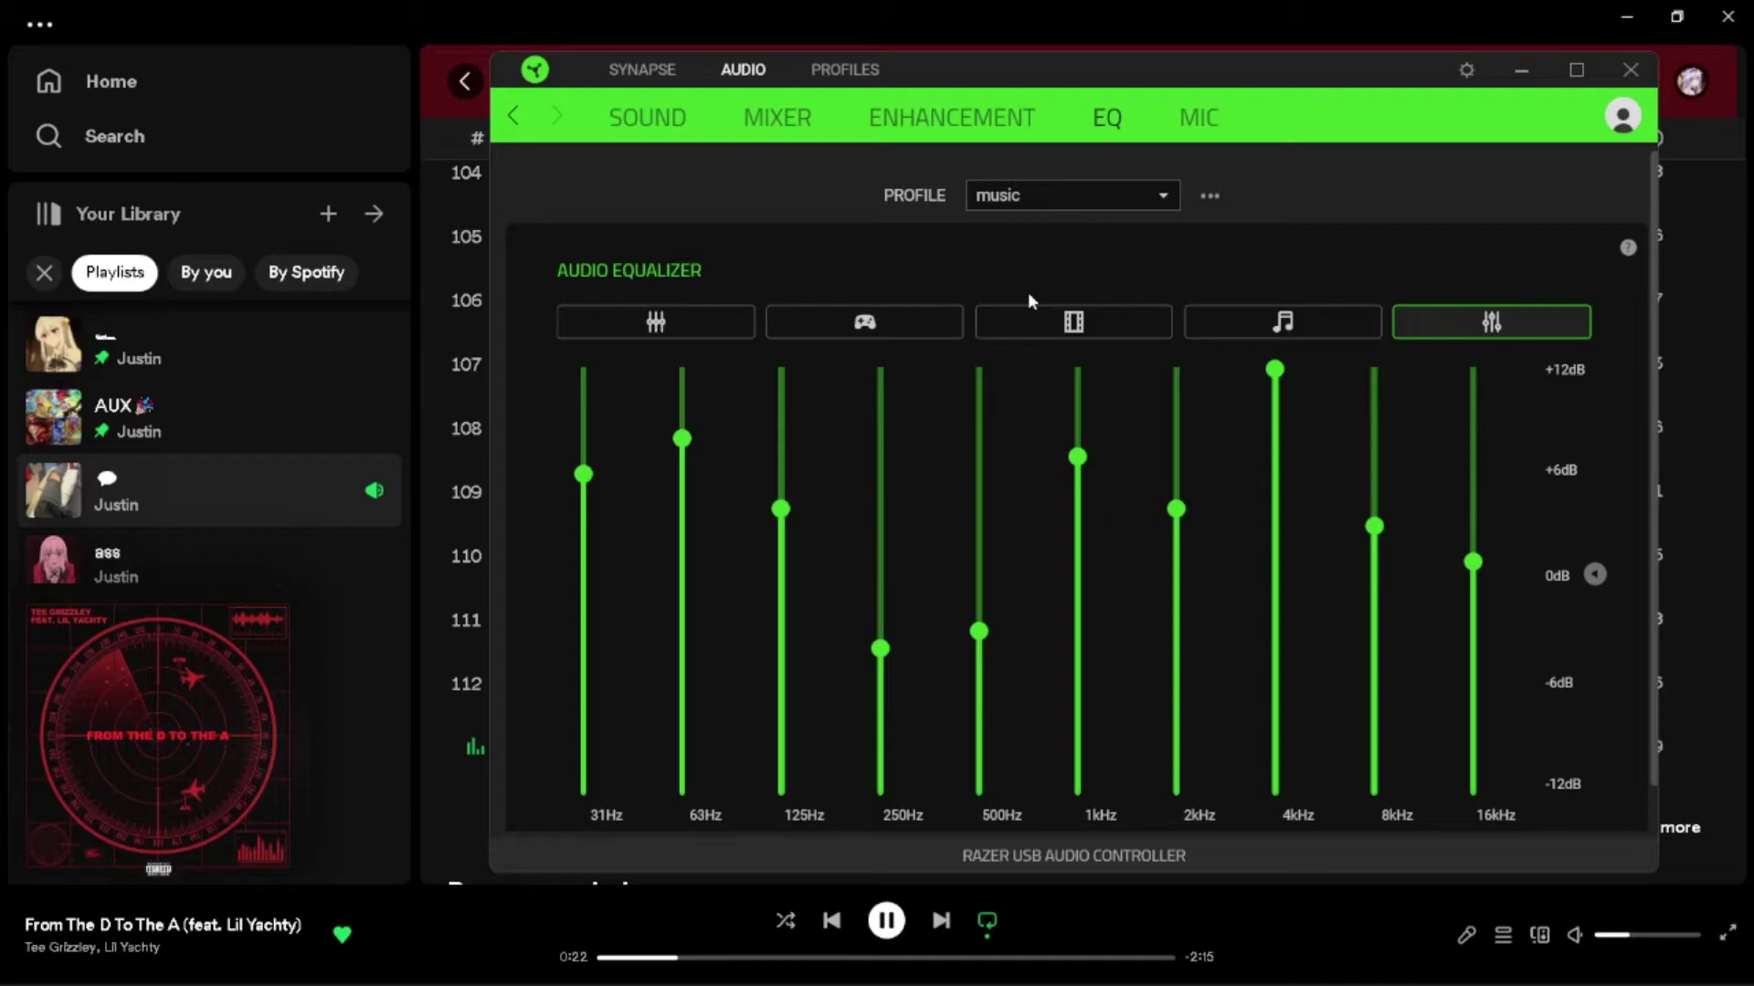
left_click(1051, 196)
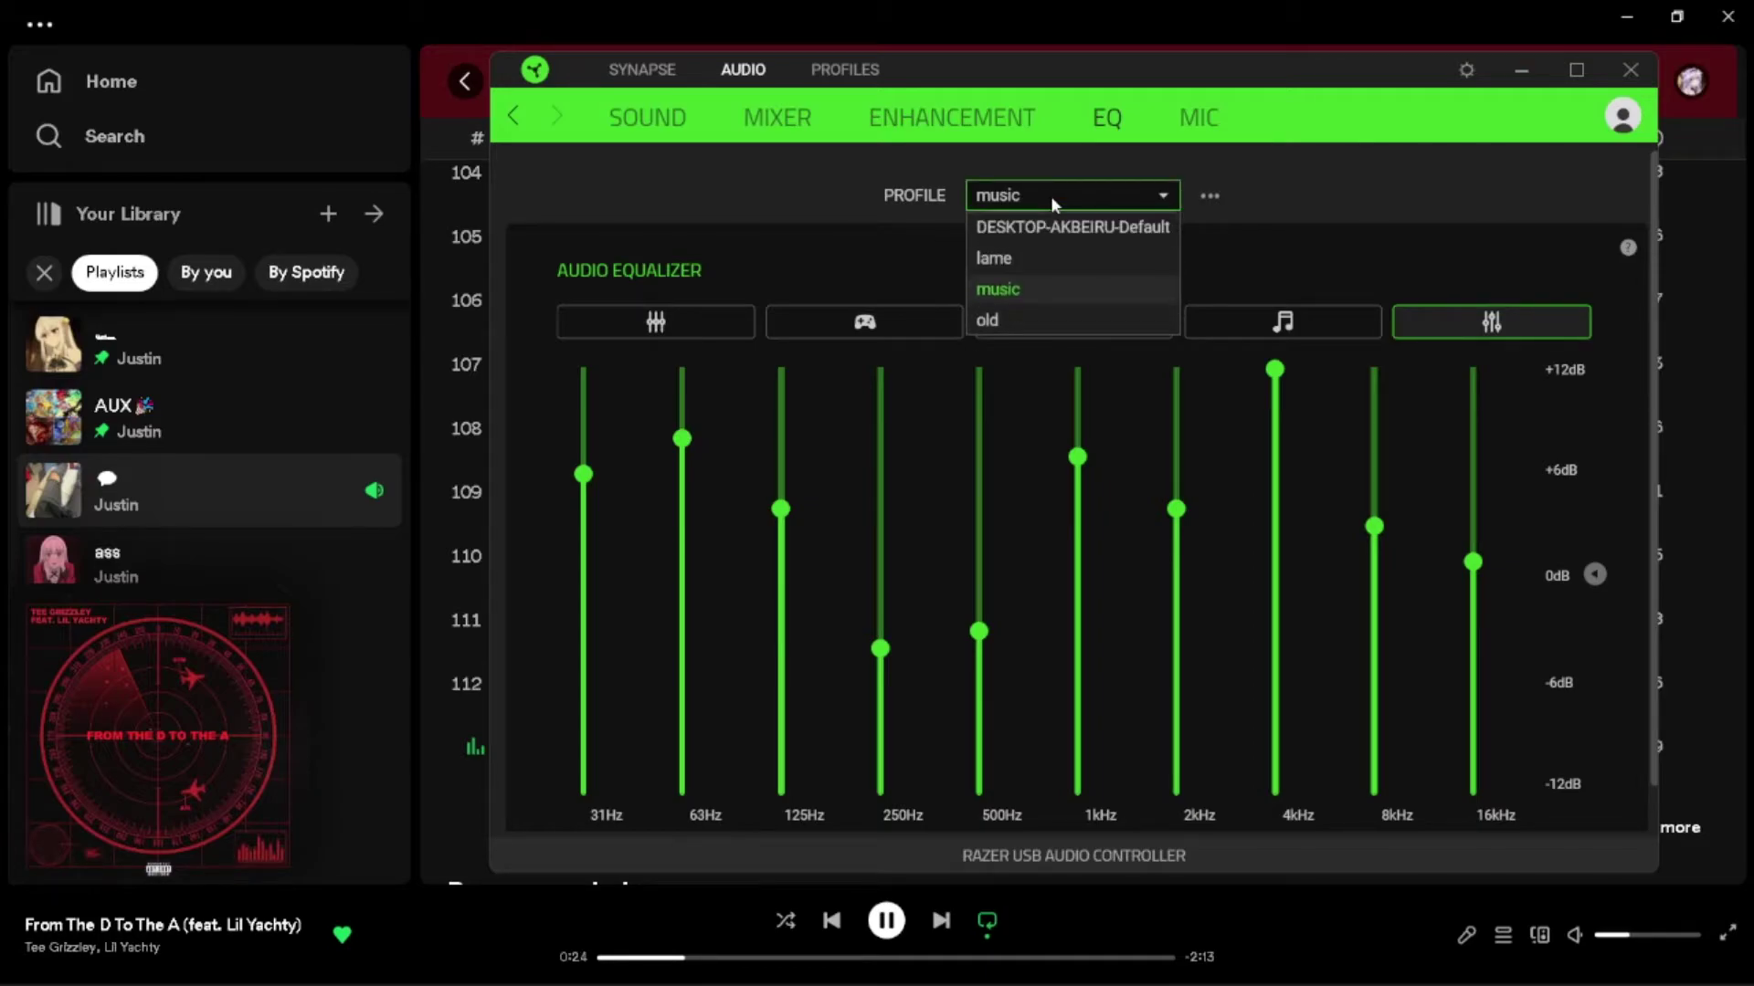
left_click(1040, 316)
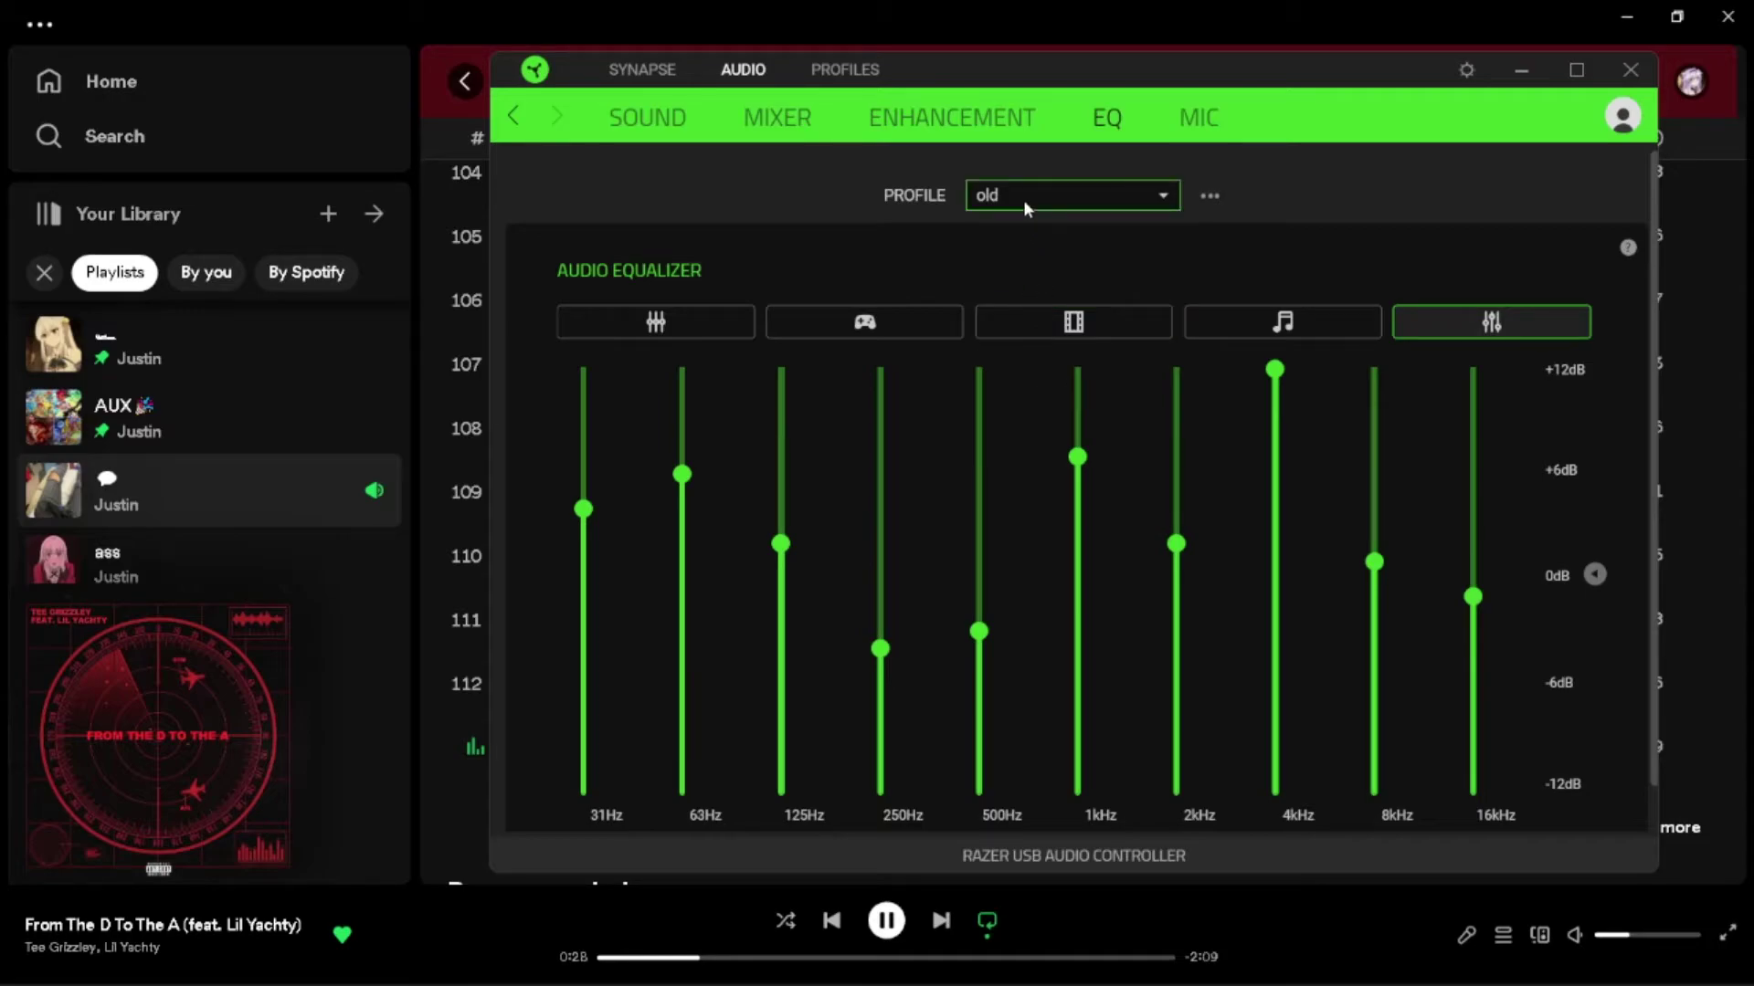
left_click(1024, 200)
left_click(1026, 294)
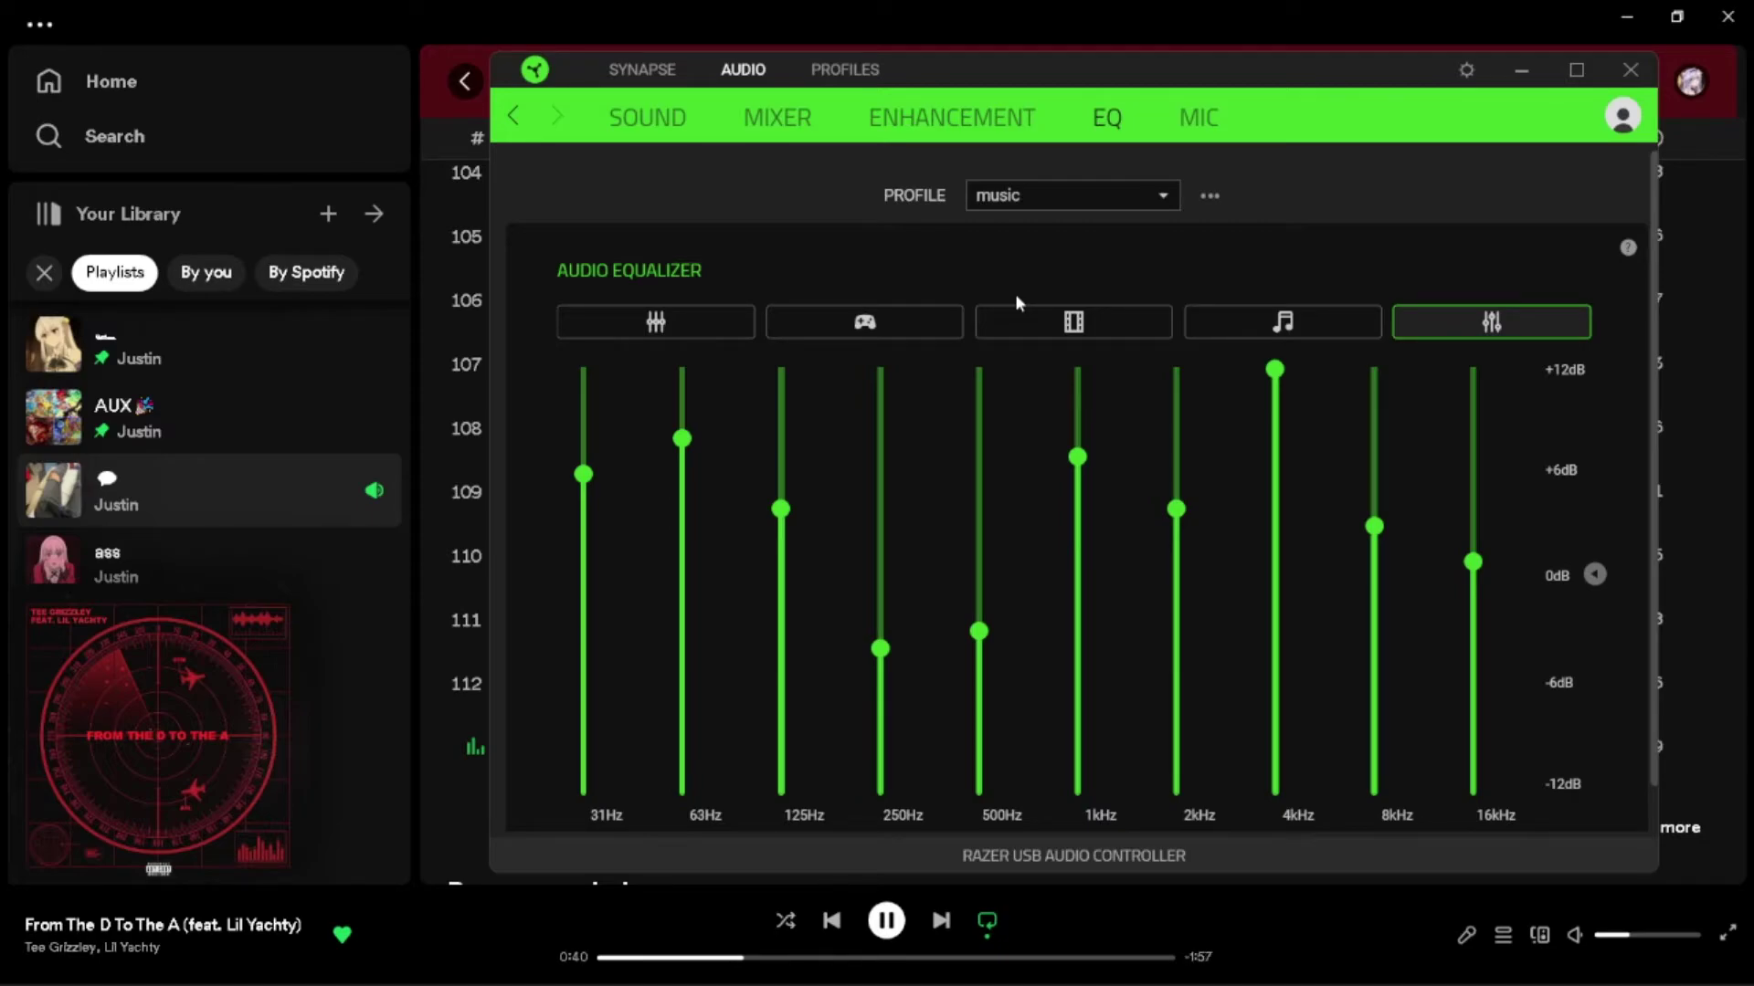
left_click(886, 921)
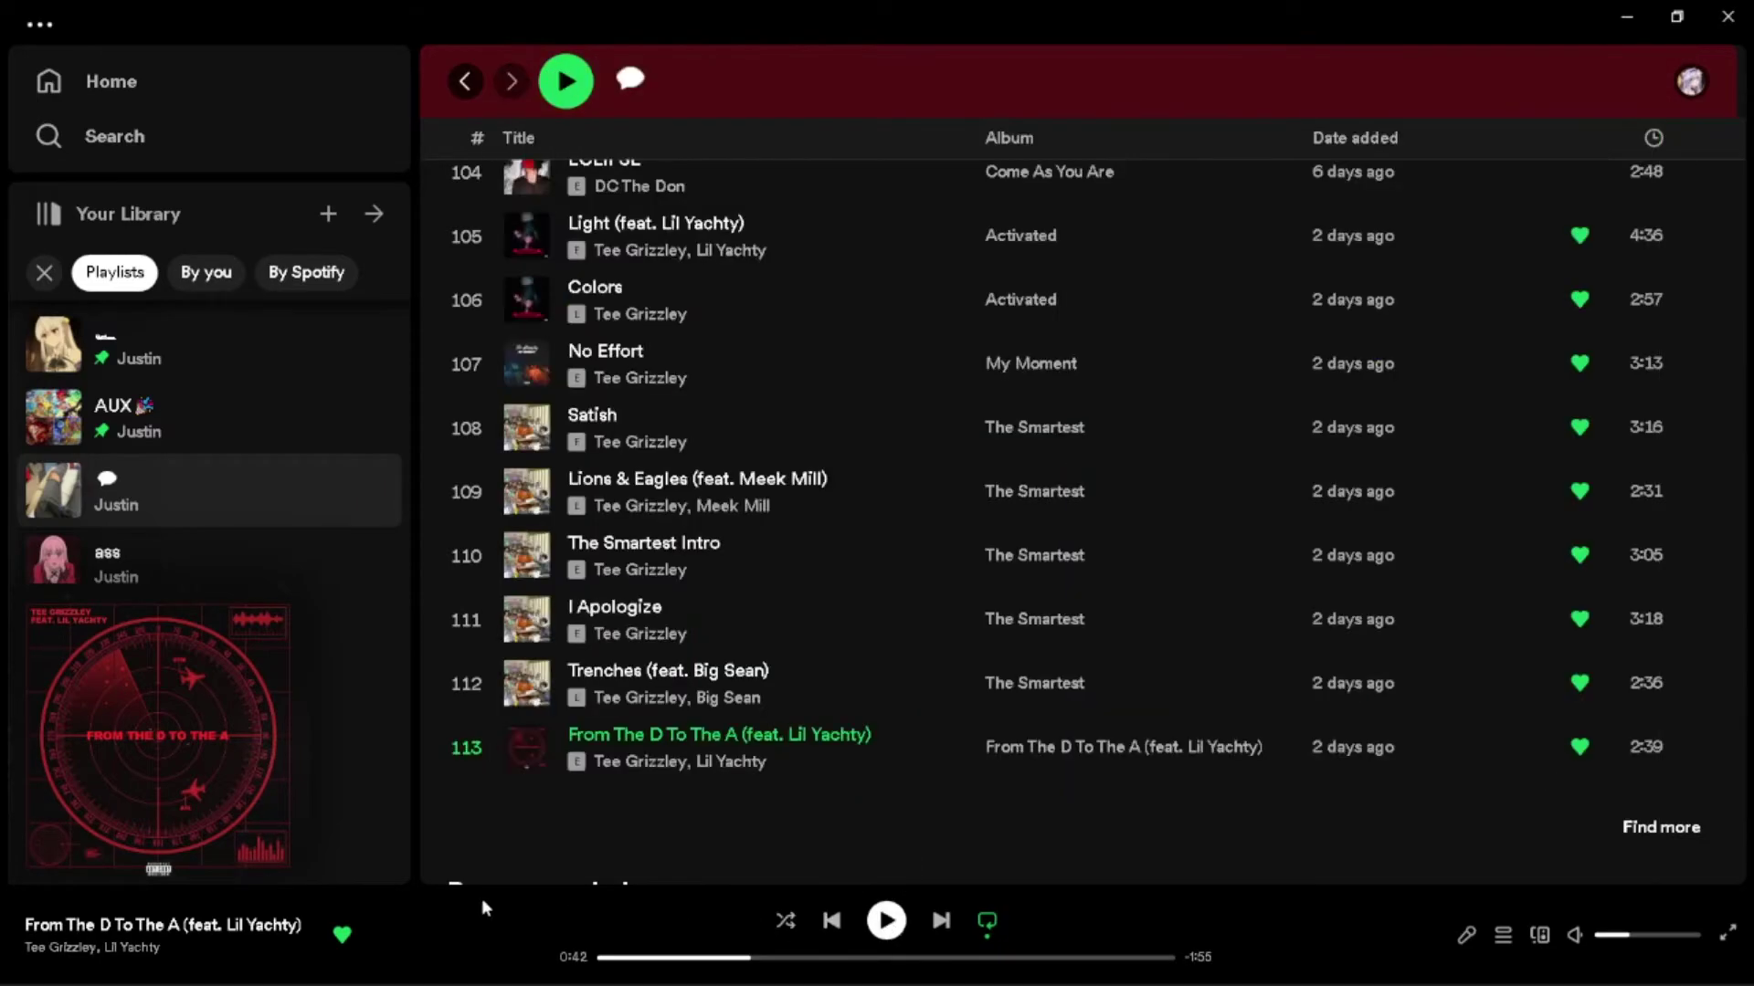
Close the enlarged photo on the eBay RC30-0205 adapter listing to reveal its $15.99 price.
left_click(371, 842)
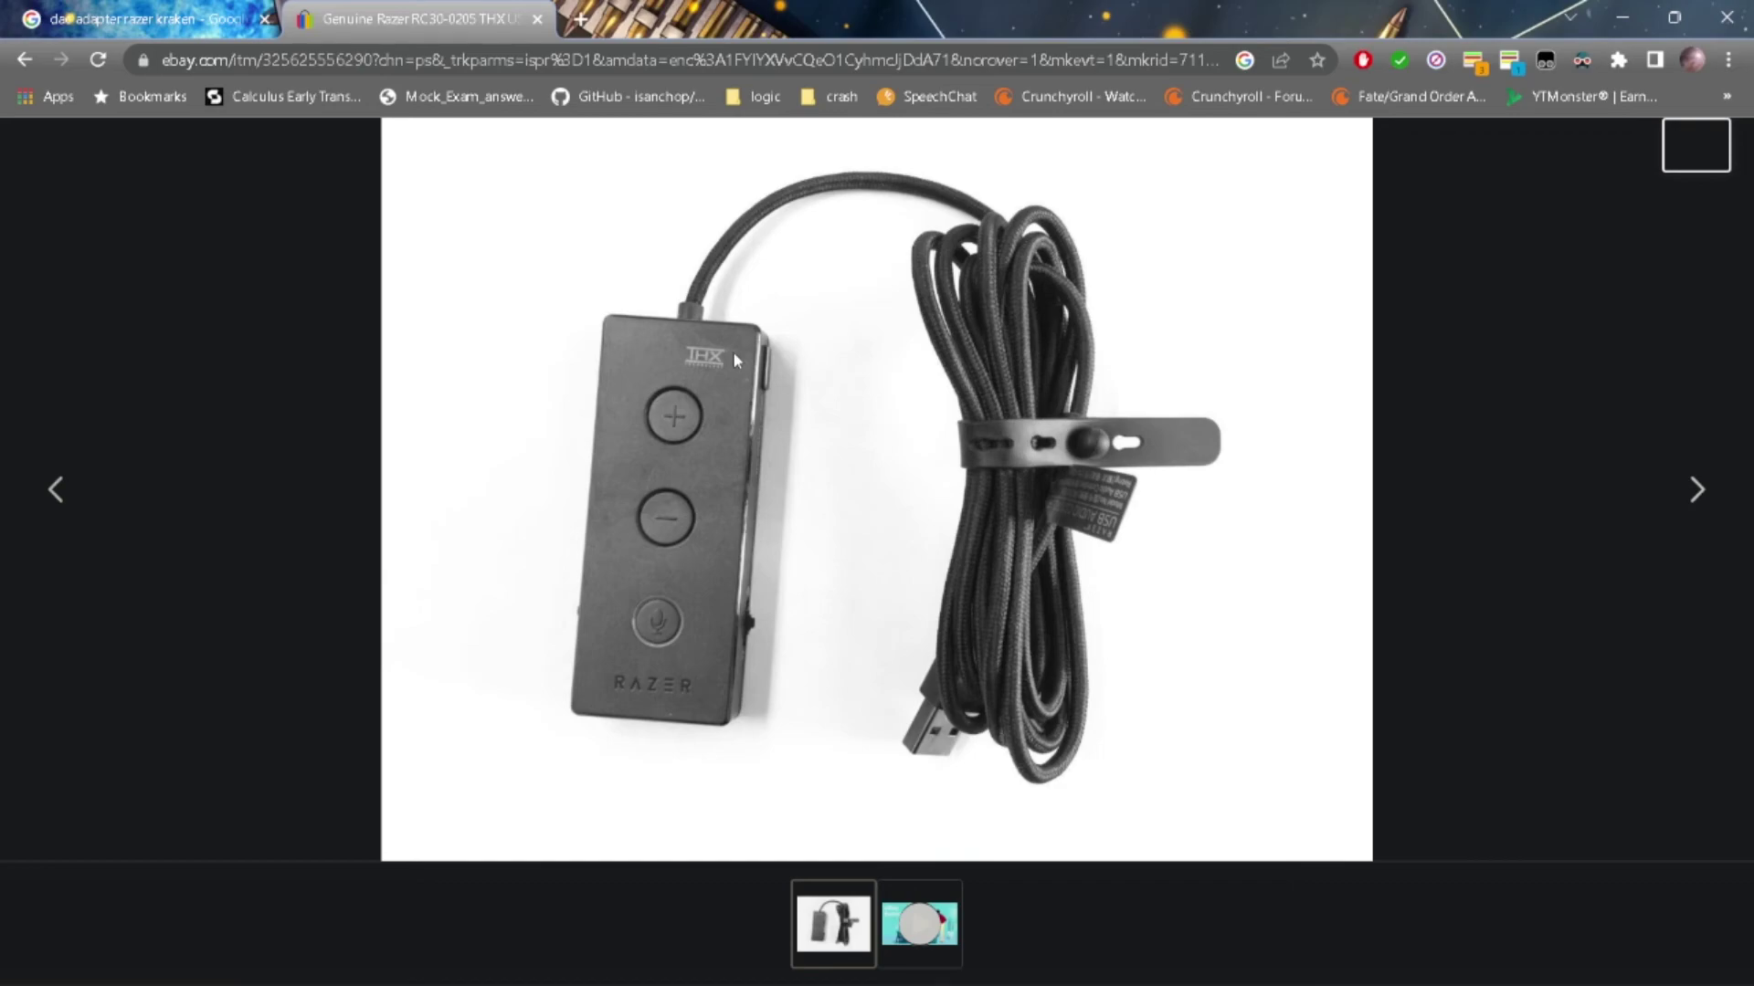
left_click(1705, 146)
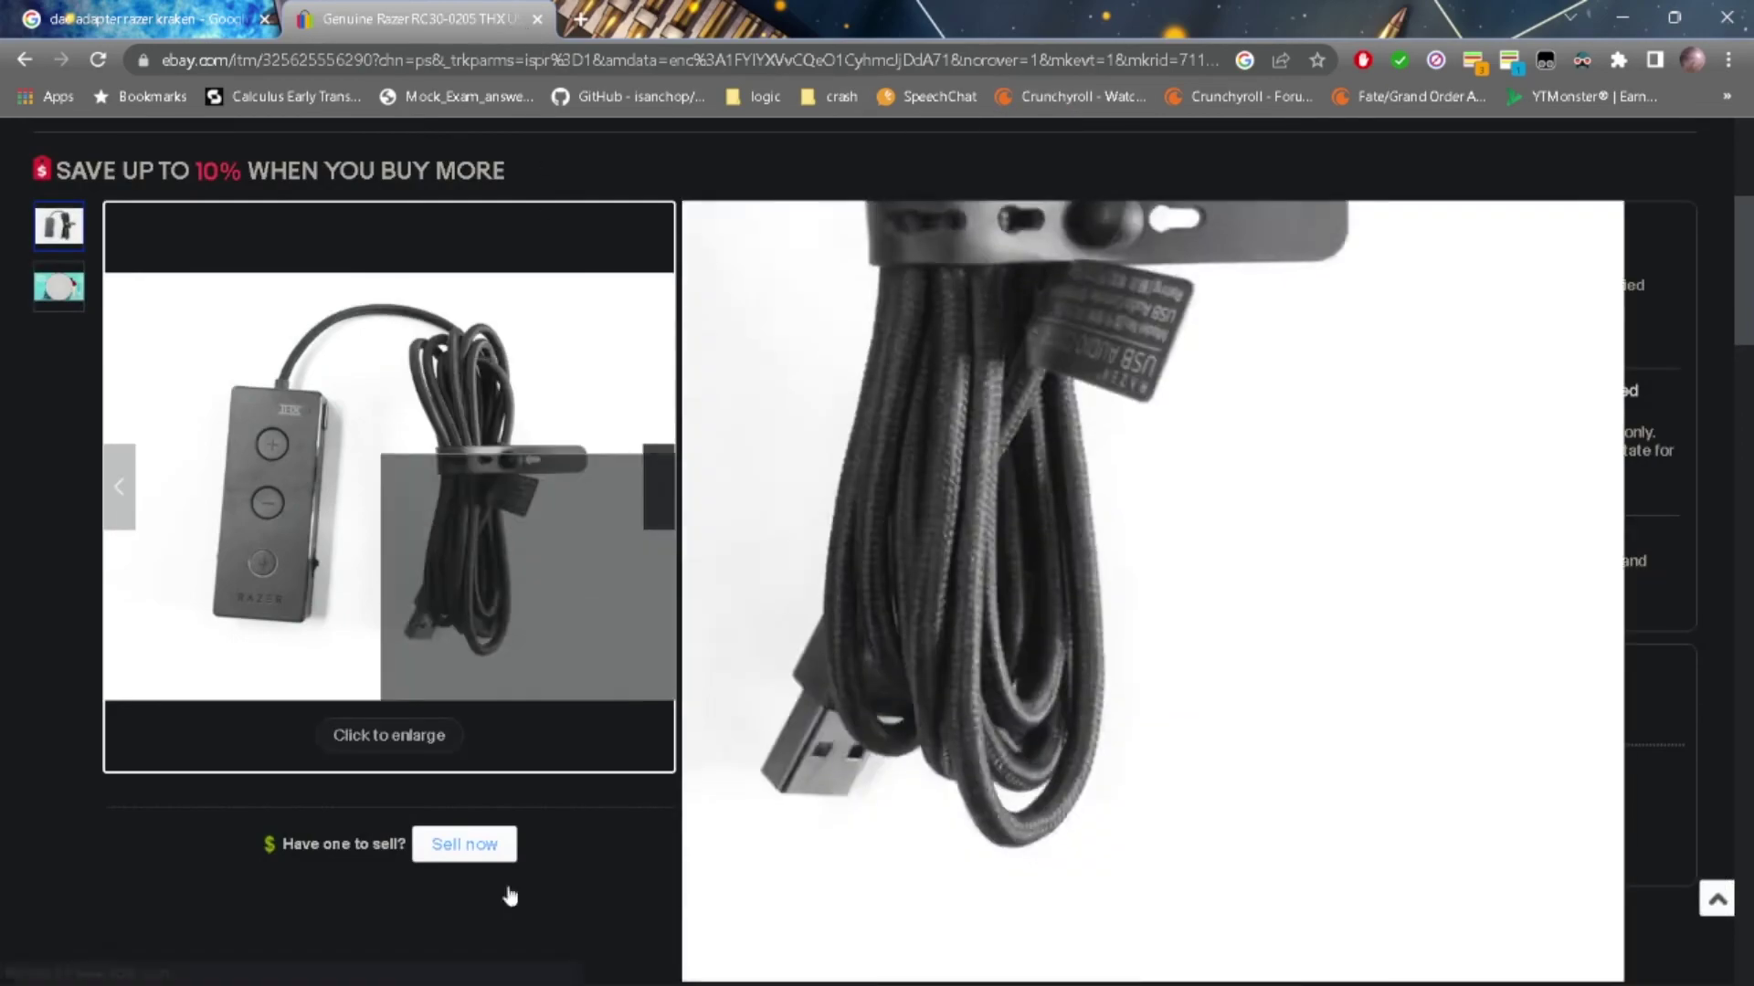
mouse_move(740, 959)
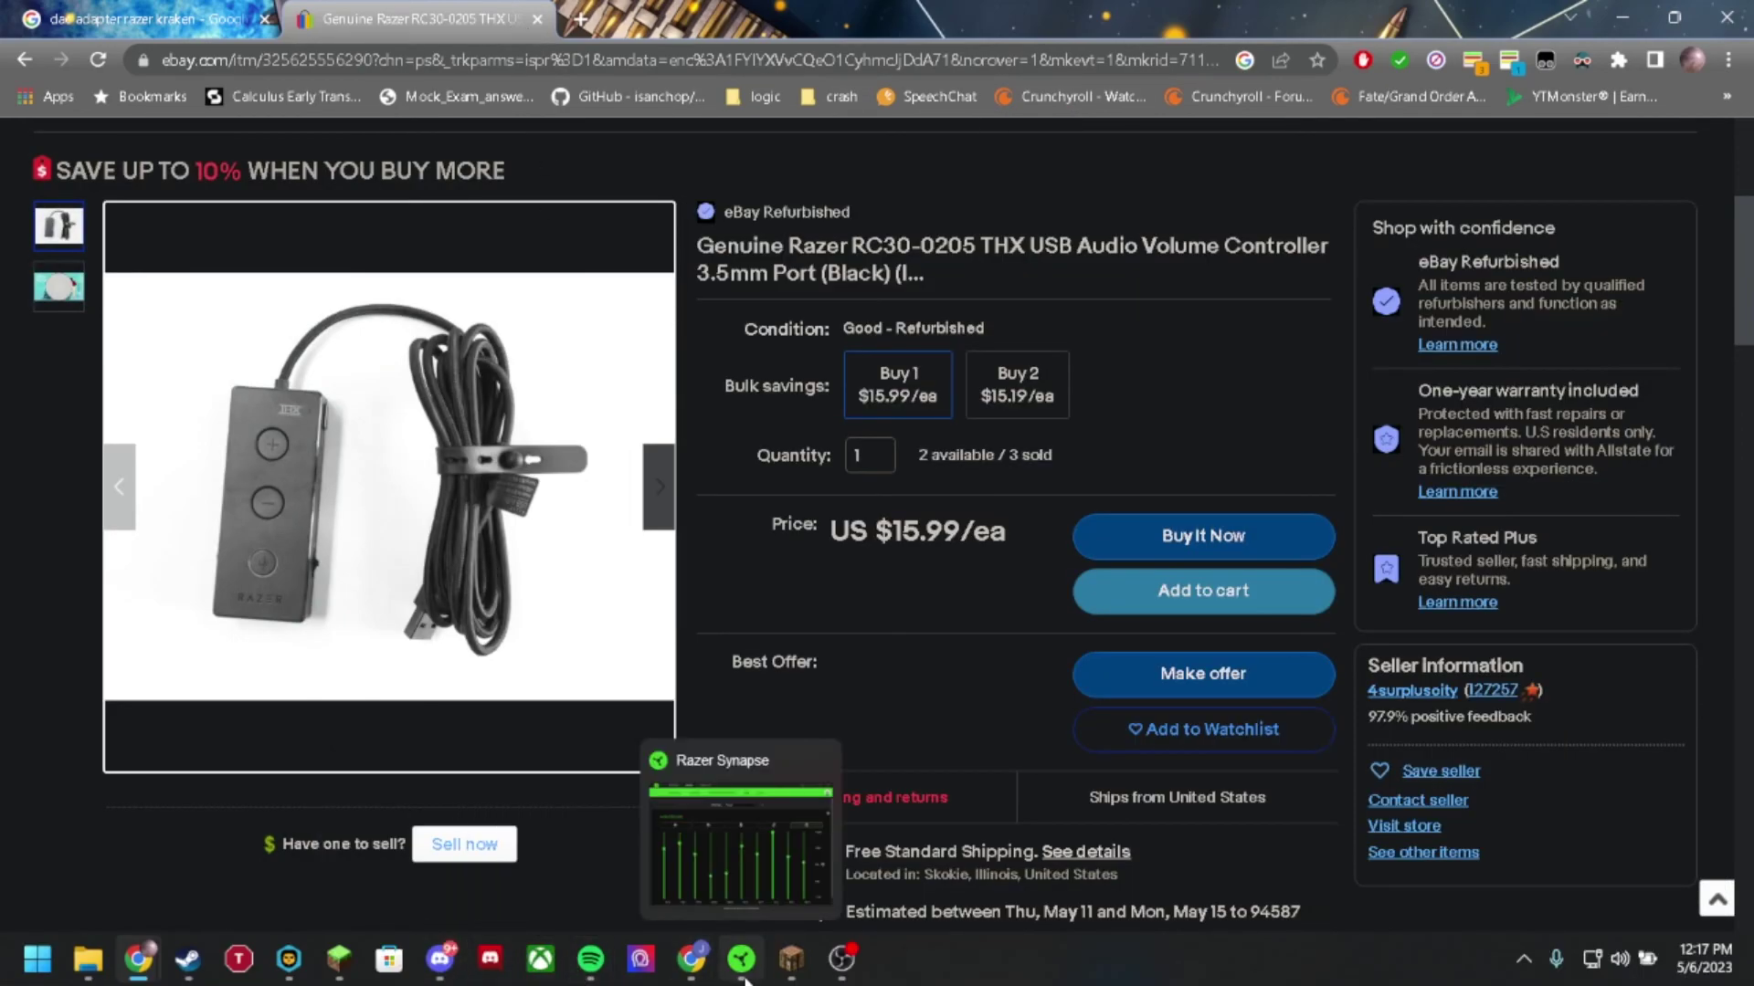
left_click(840, 959)
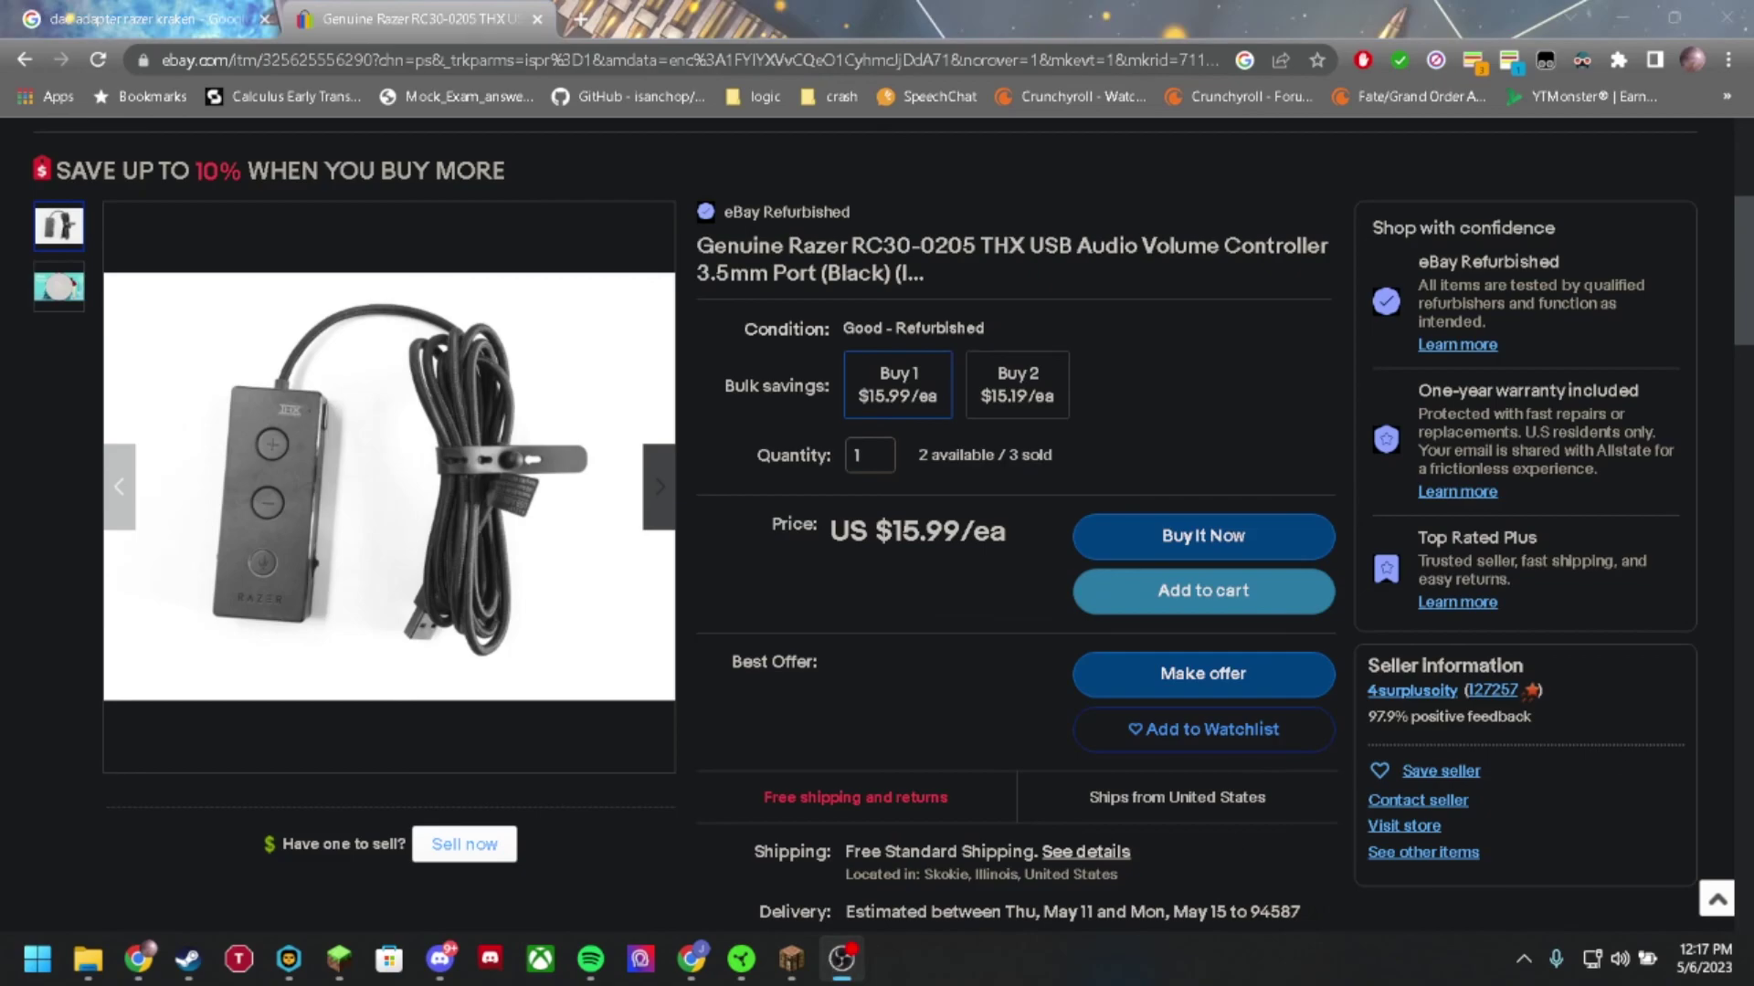